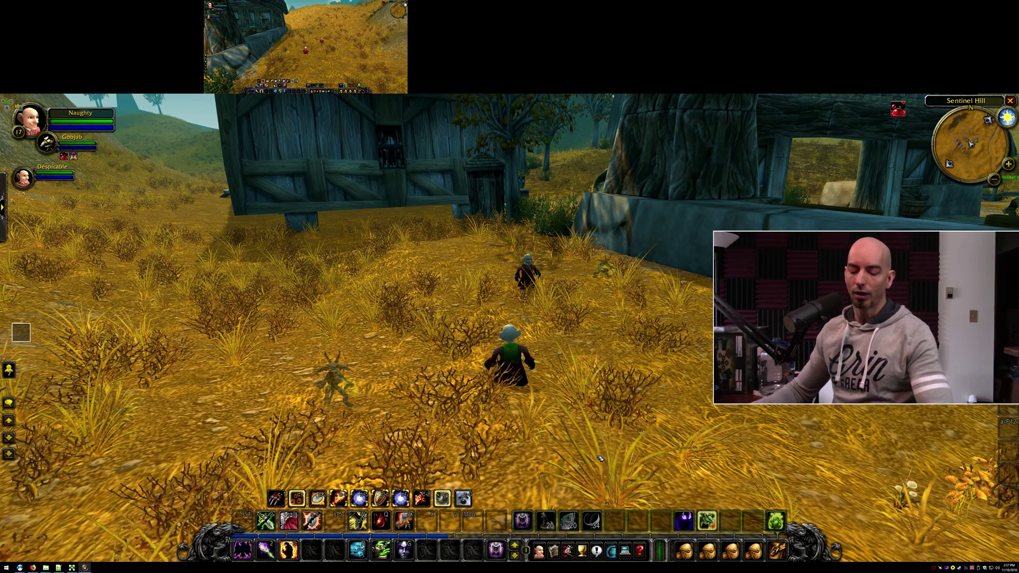
Step: Toggle the ISBoxer panels with Ctrl+Shift+Alt+G and drag the ISB42 - Standard menu above the action bars
key(ctrl+shift+alt+g)
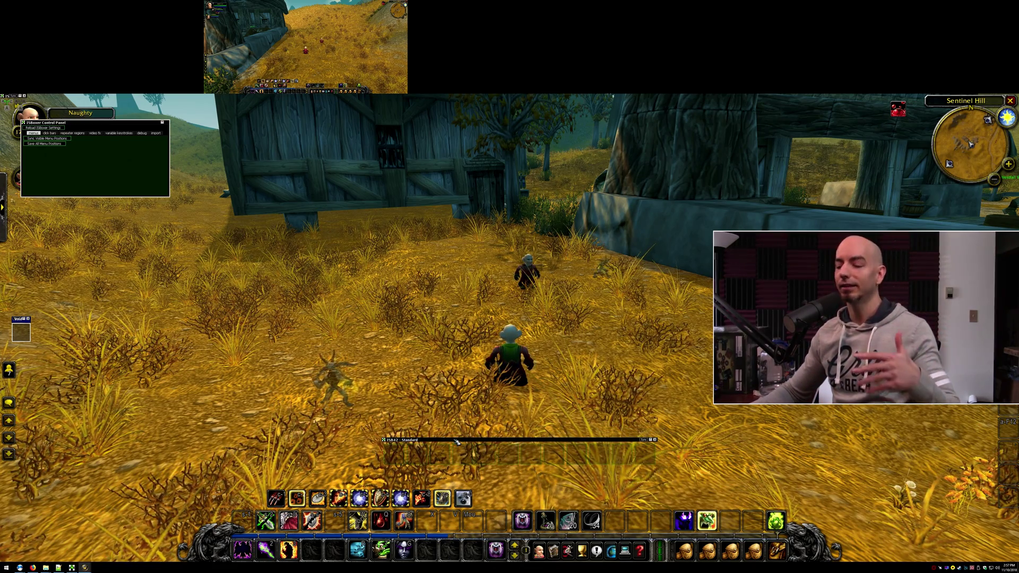
drag(457, 441, 577, 452)
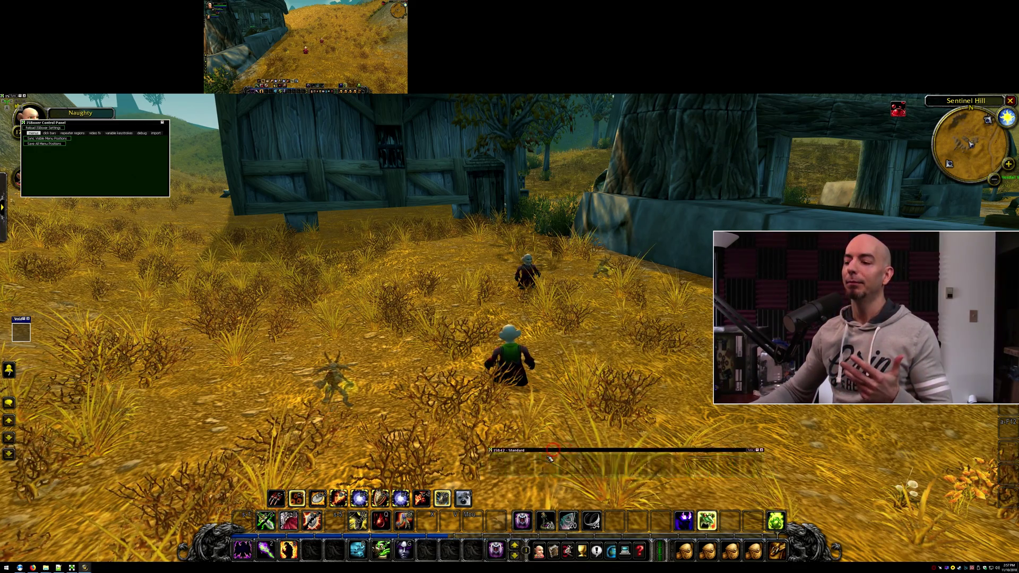
drag(578, 455, 346, 450)
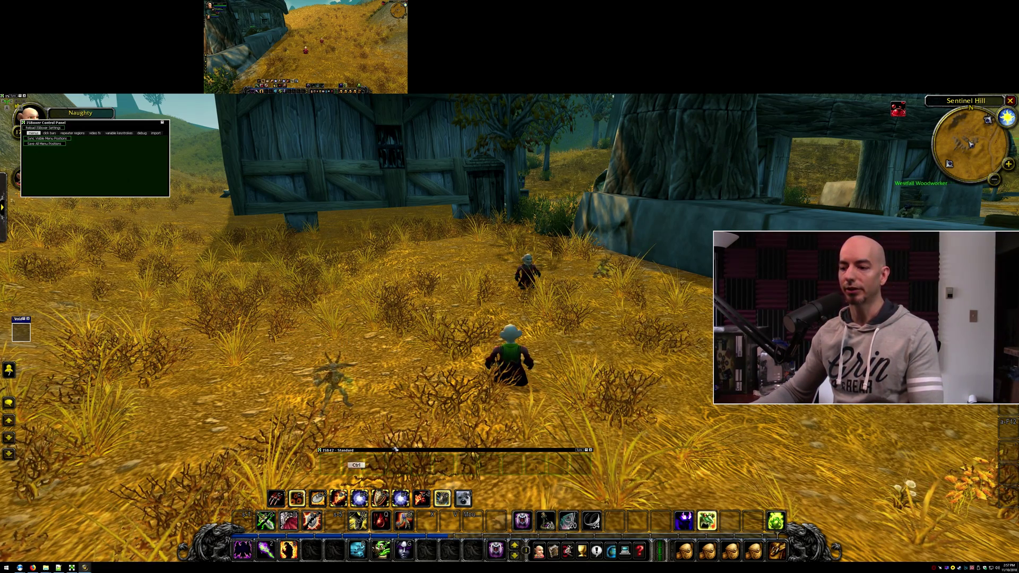
key(Escape)
key(ctrl+shift+alt+g)
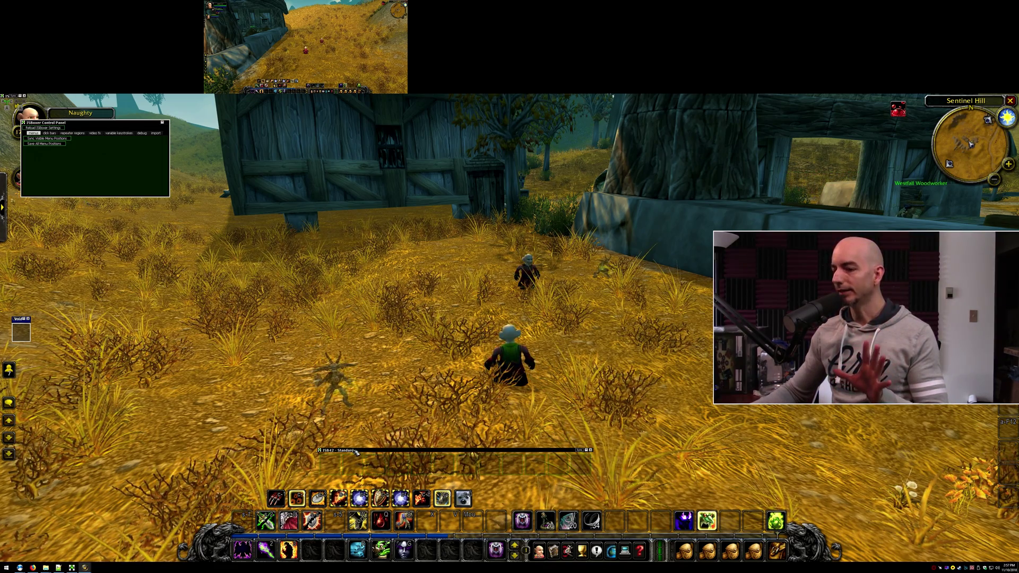
drag(415, 456, 603, 505)
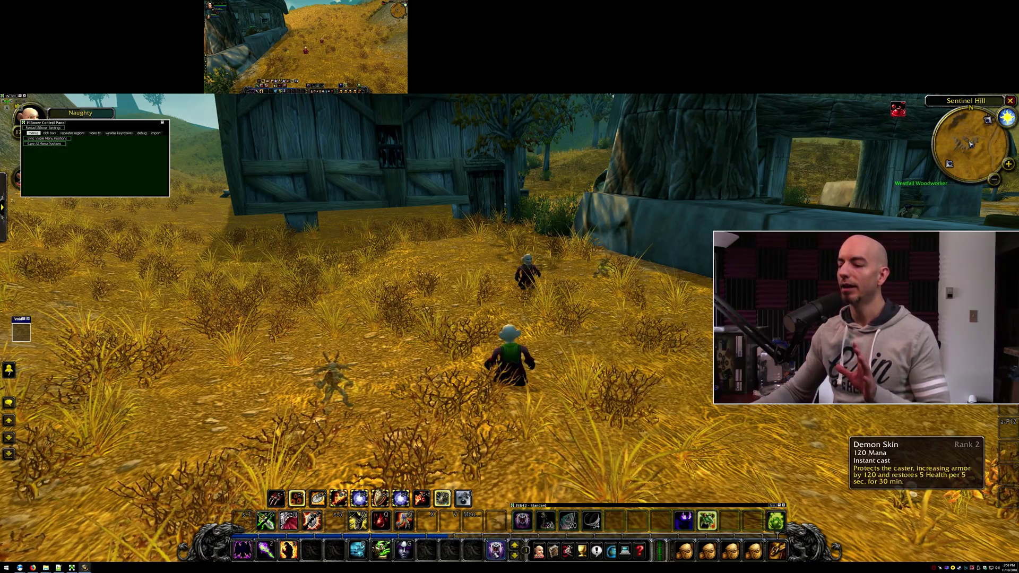
Step: Cast Demon Skin and Life Tap on both warlocks using the button menu and key 1
click(496, 549)
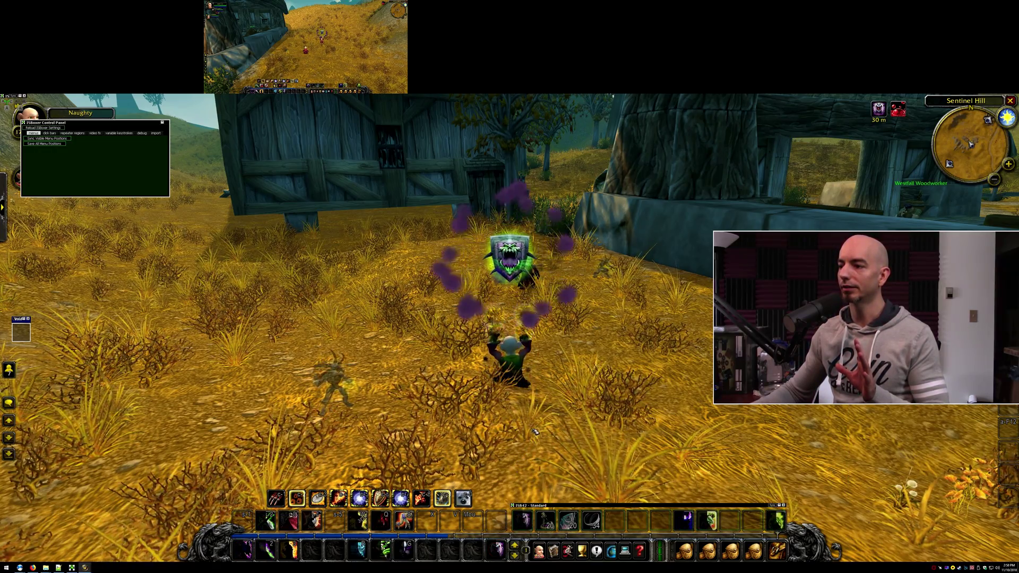
key(d)
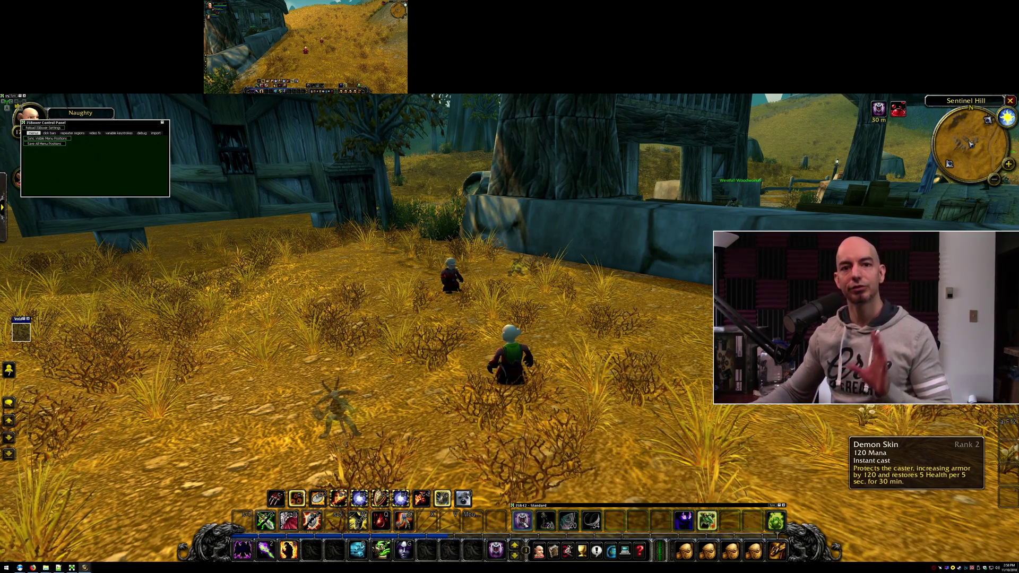
key(1)
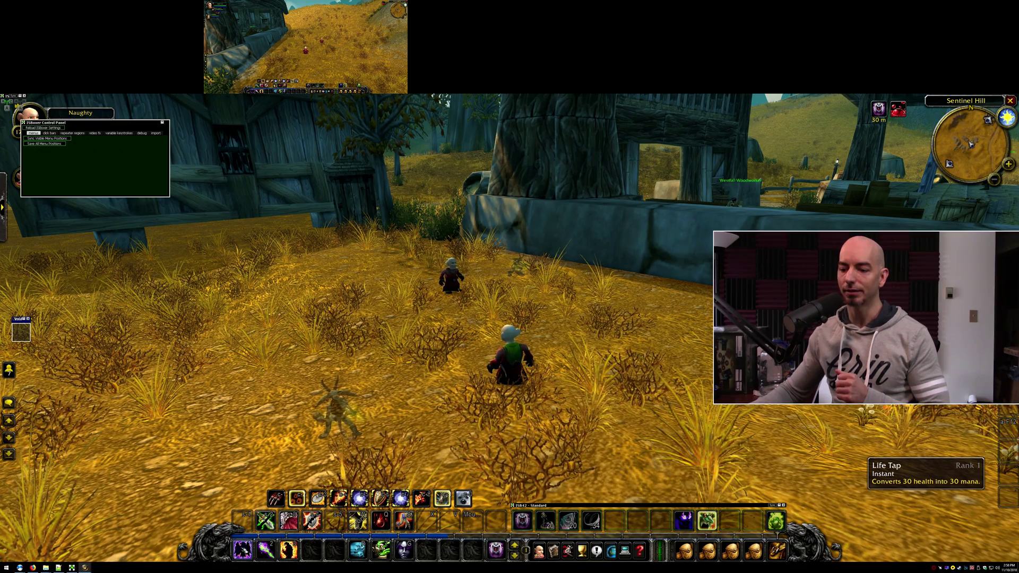
key(1)
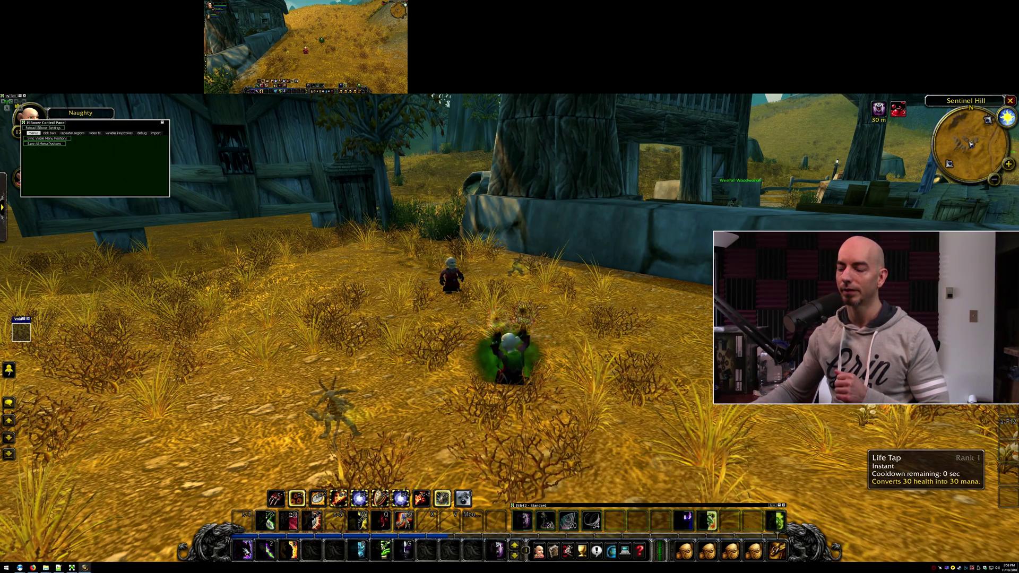
key(1)
Step: Nudge the ISB42 - Standard menu up-left, rebroadcast key 1 spells, then switch to ISBoxer
drag(578, 506, 338, 457)
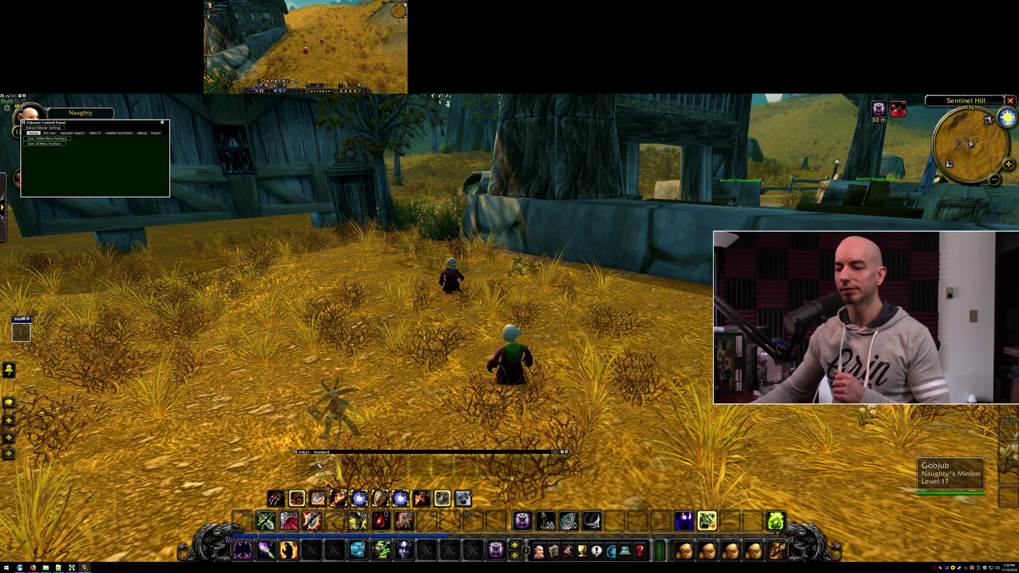
key(1)
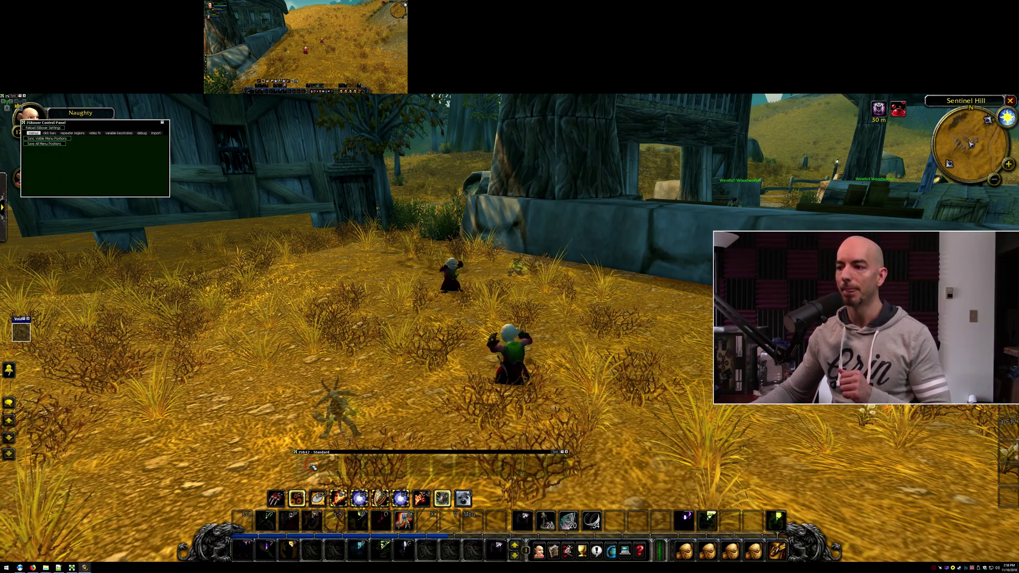
key(1)
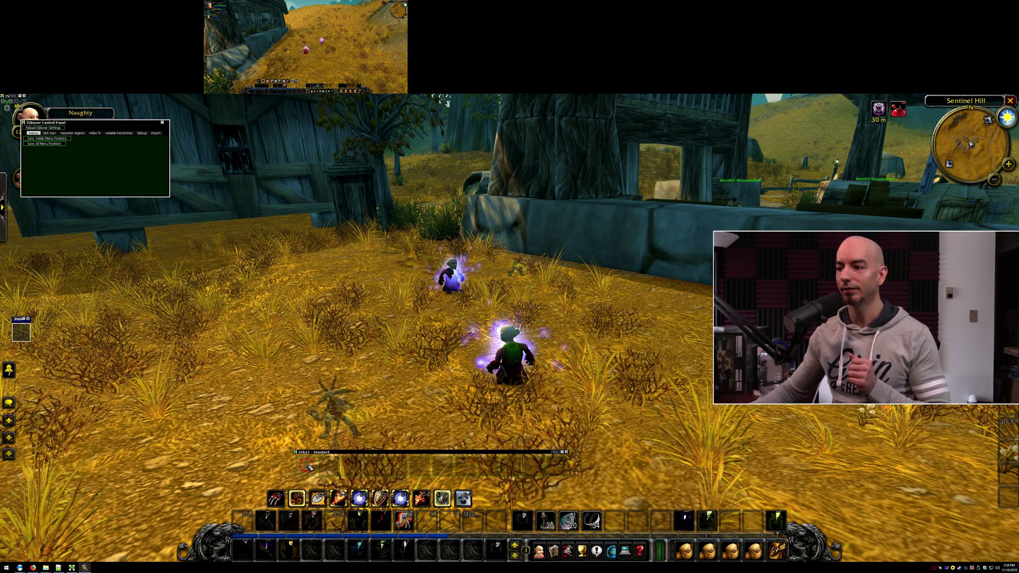
key(1)
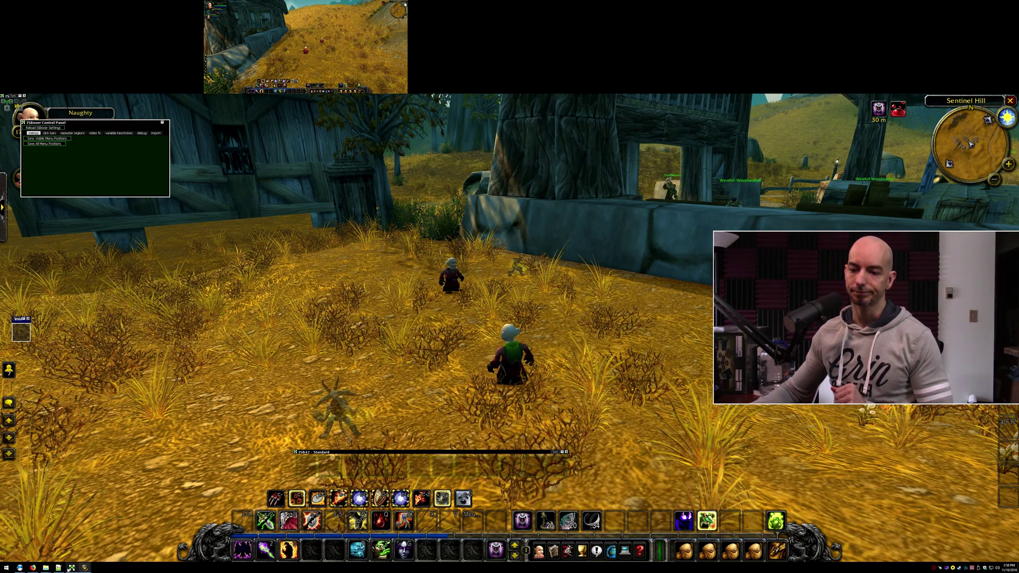
key(alt+Tab)
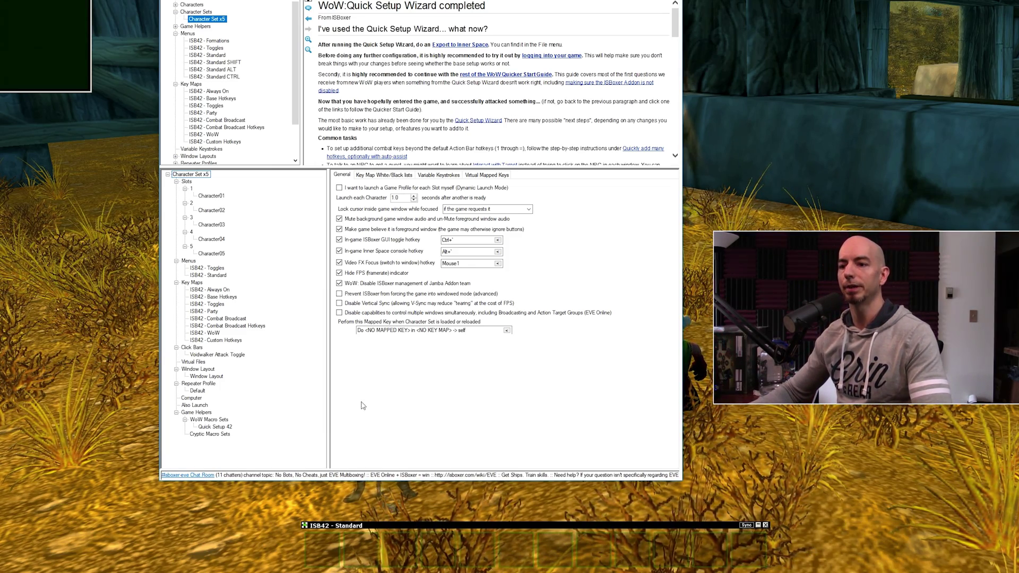
Step: Check the GUI toggle hotkey and try assigning the SHIFT, ALT and CTRL menus to Character Set x5
click(463, 239)
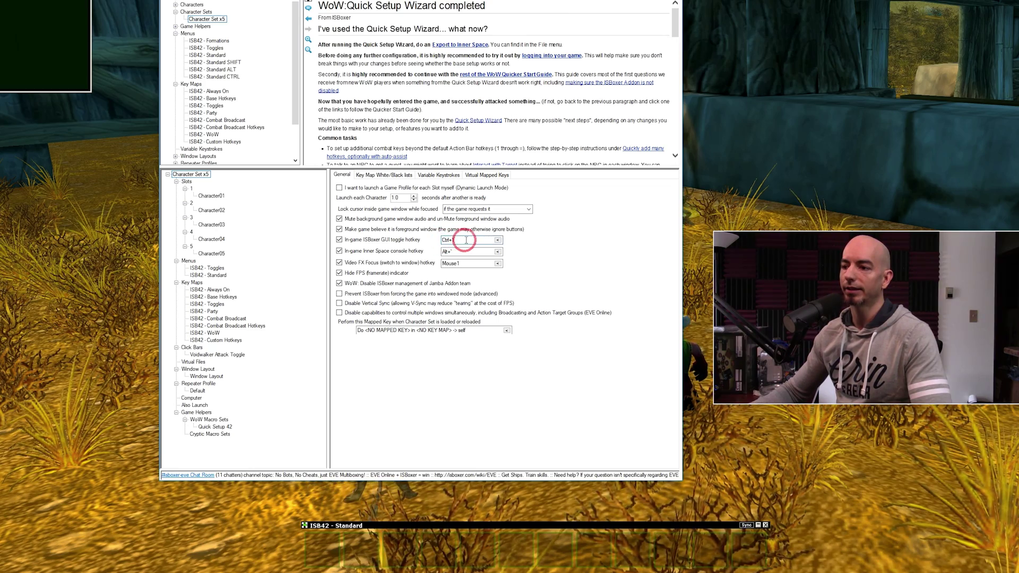
click(189, 261)
ctrl+click(366, 224)
ctrl+click(368, 230)
ctrl+click(370, 235)
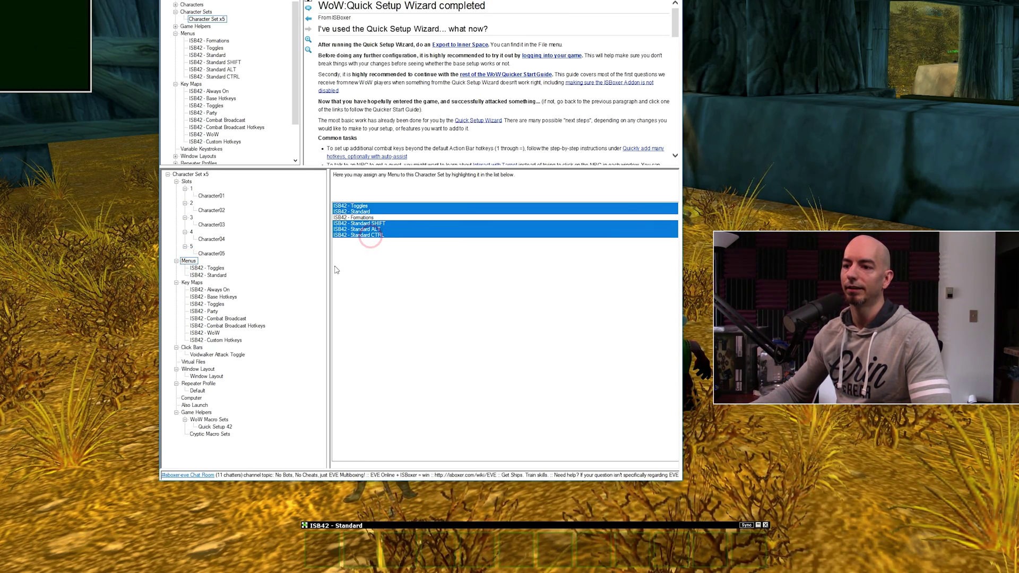
Step: Unassign the three modifier menus, leaving Toggles and Standard, and select ISB42 - Standard
click(187, 174)
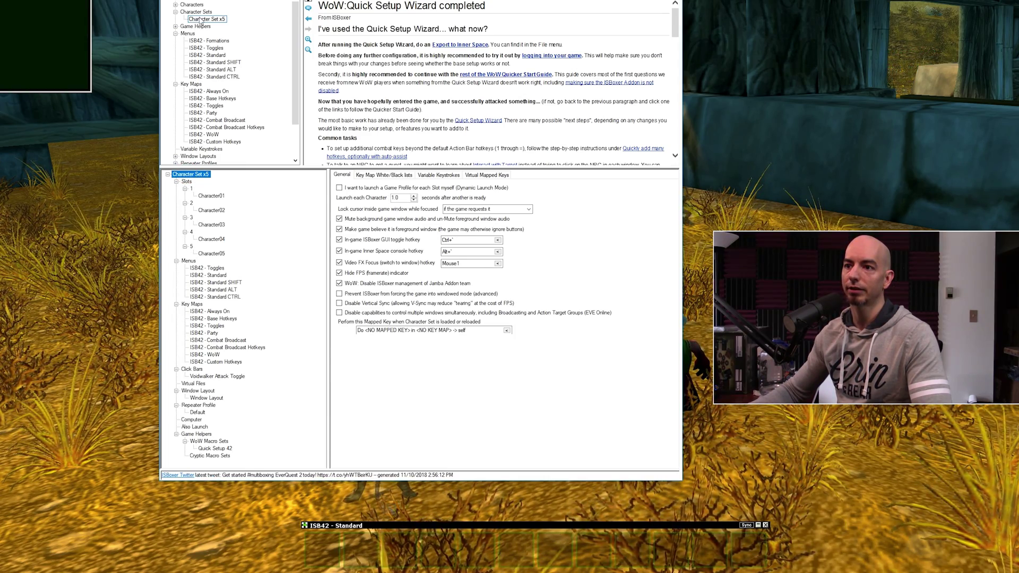
click(188, 261)
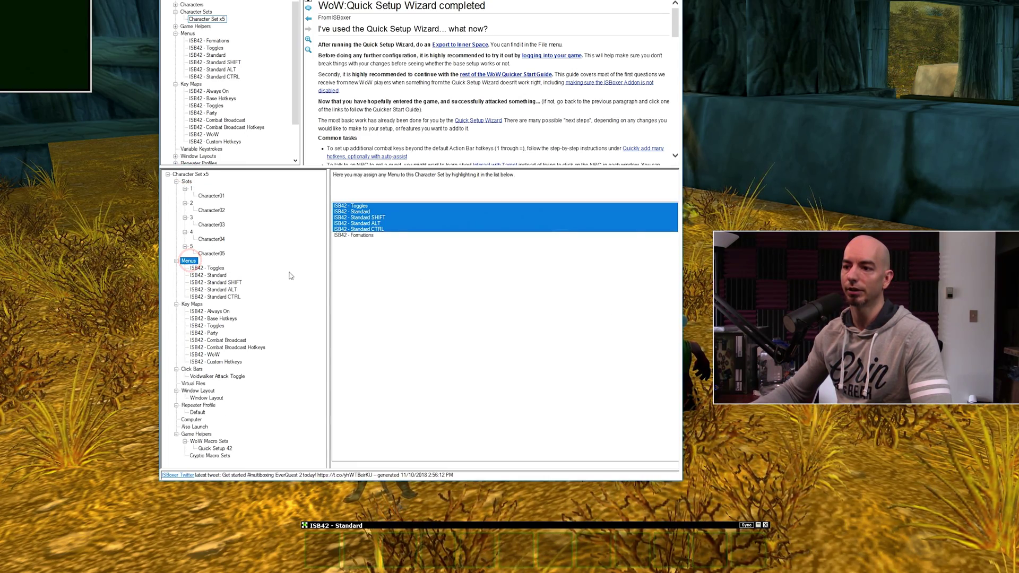
click(378, 229)
click(378, 224)
click(378, 217)
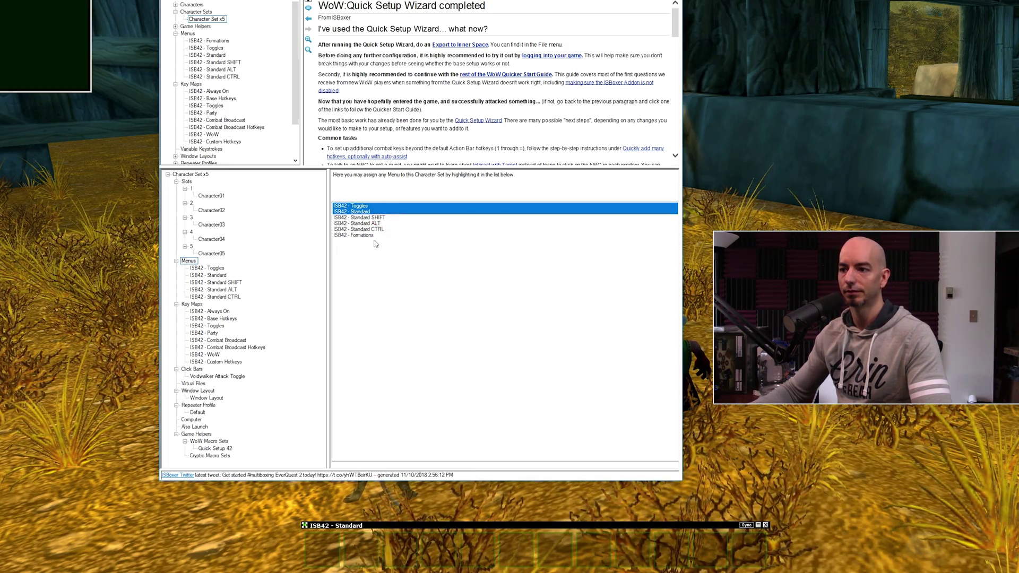
click(192, 304)
click(189, 260)
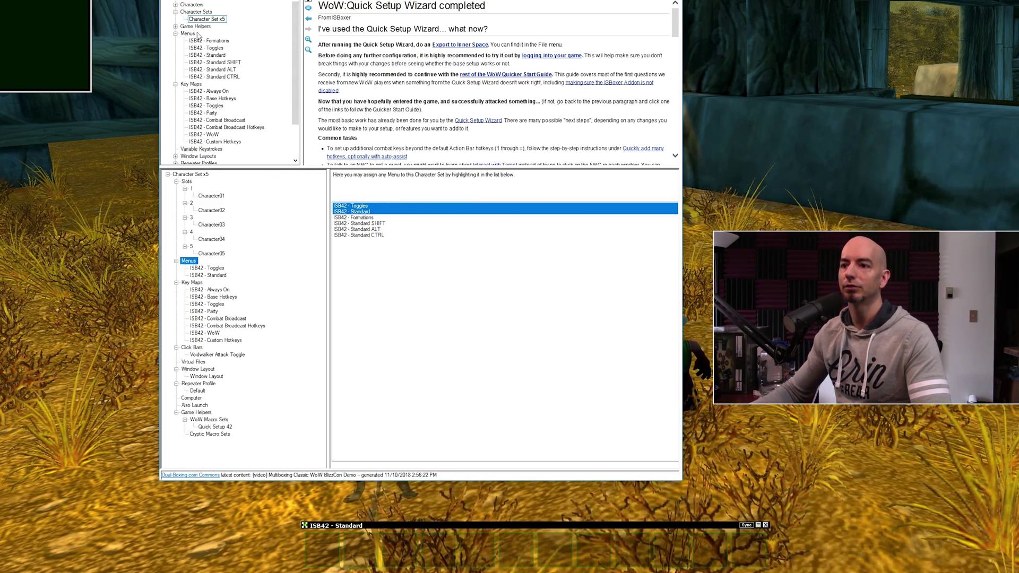
click(213, 55)
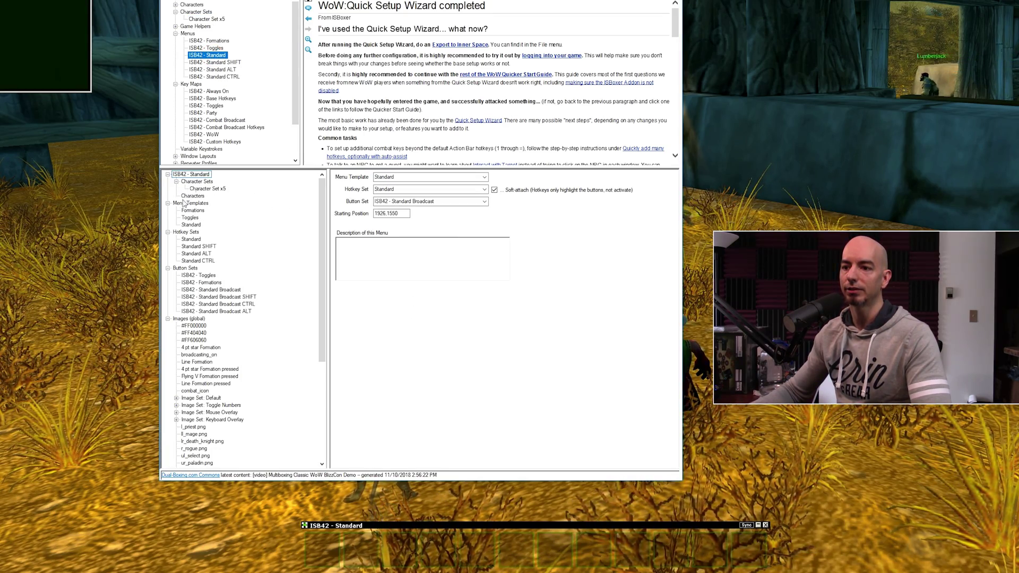
Step: Compare the Standard SHIFT menu and Toggles template against the ISB42 - Standard menu settings
click(228, 62)
click(228, 73)
click(215, 55)
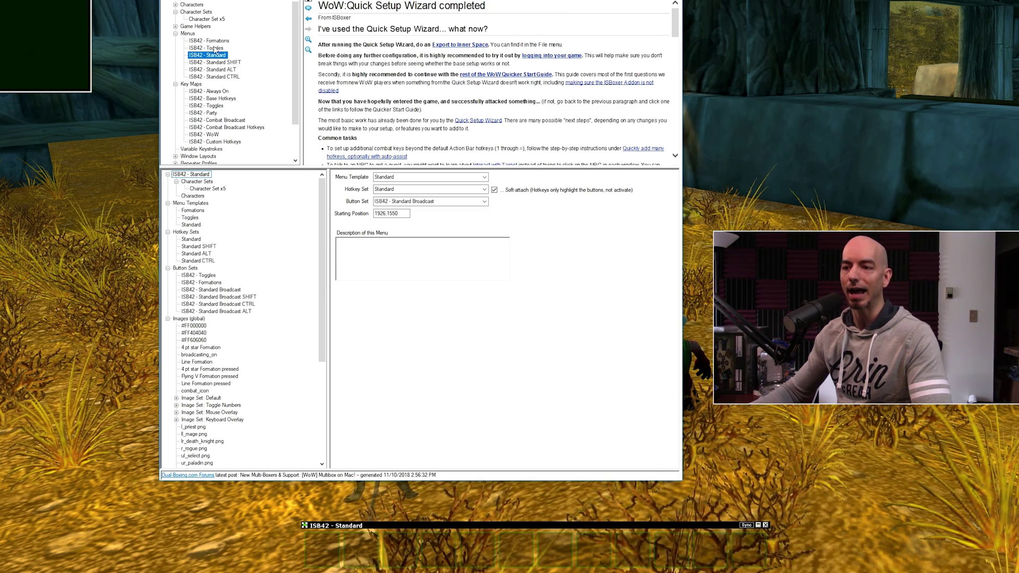
click(193, 176)
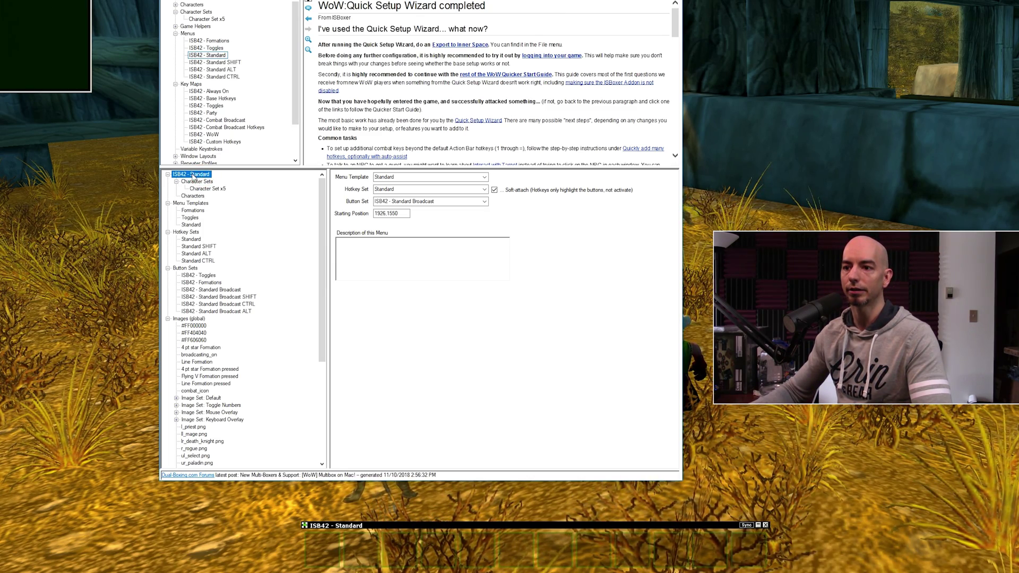
click(191, 218)
click(197, 177)
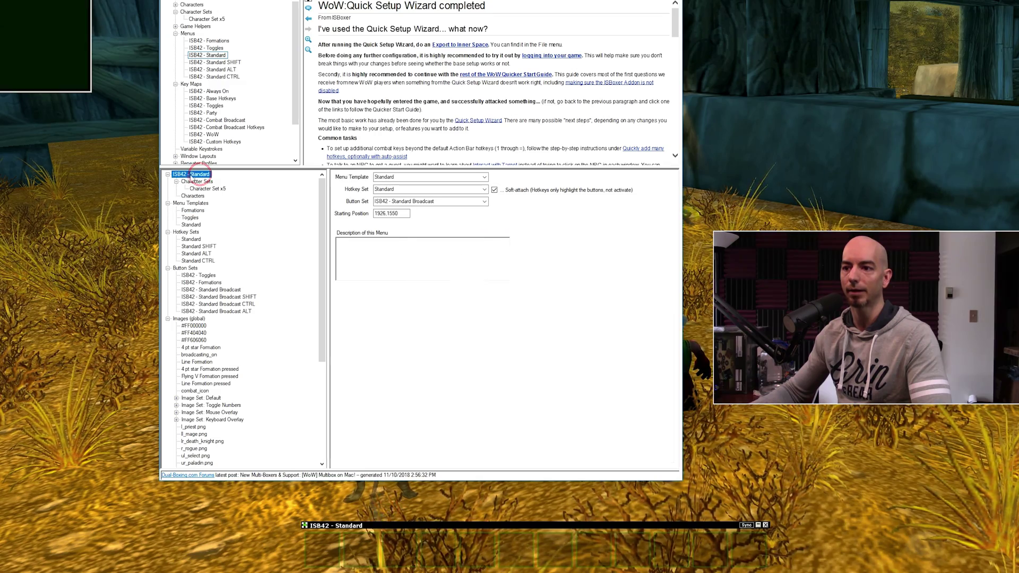
Step: Review the menu's 1926,1550 position, button set and template layout, then show ISB42 - Standard Broadcast
click(405, 215)
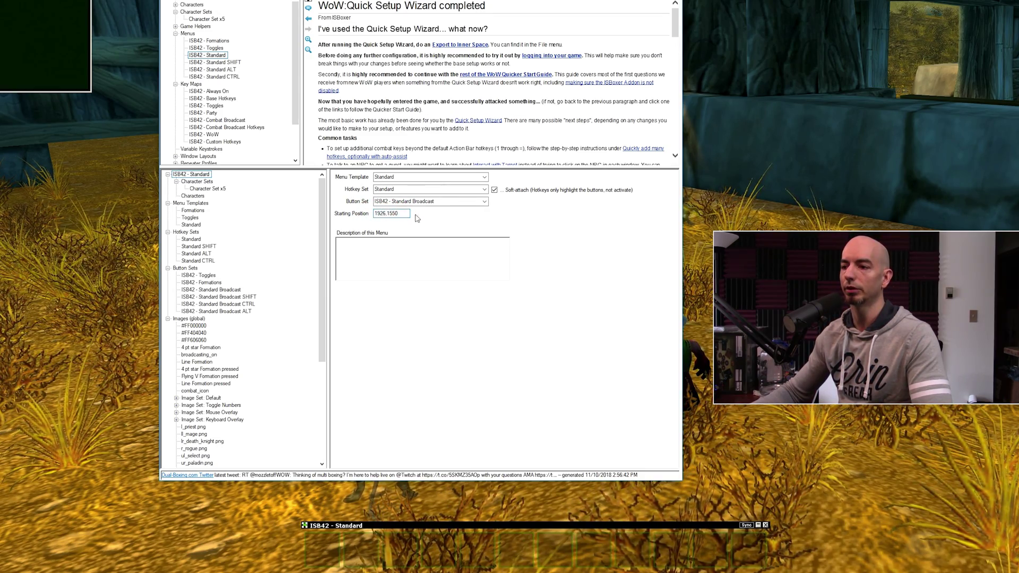
click(454, 202)
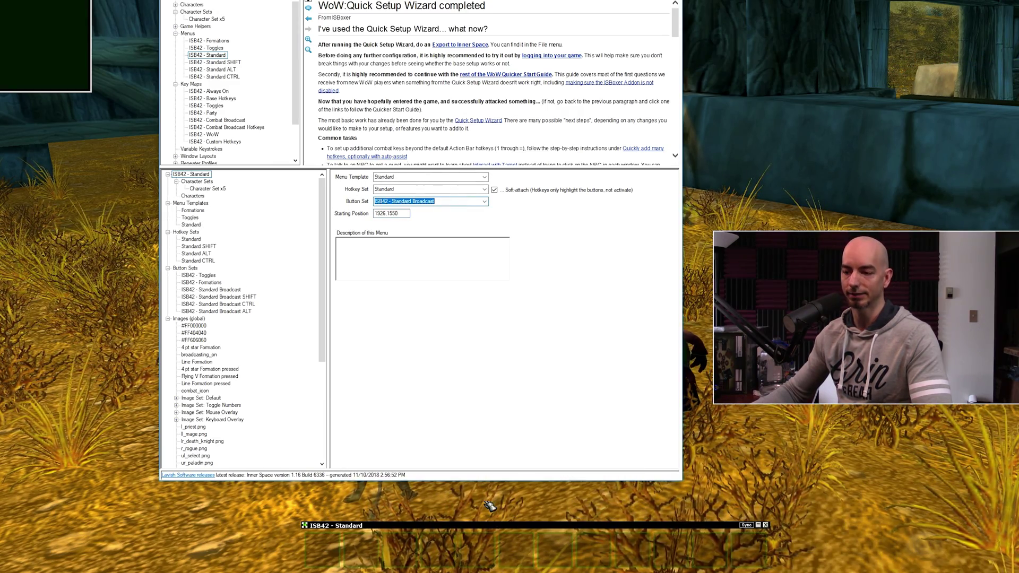
click(192, 225)
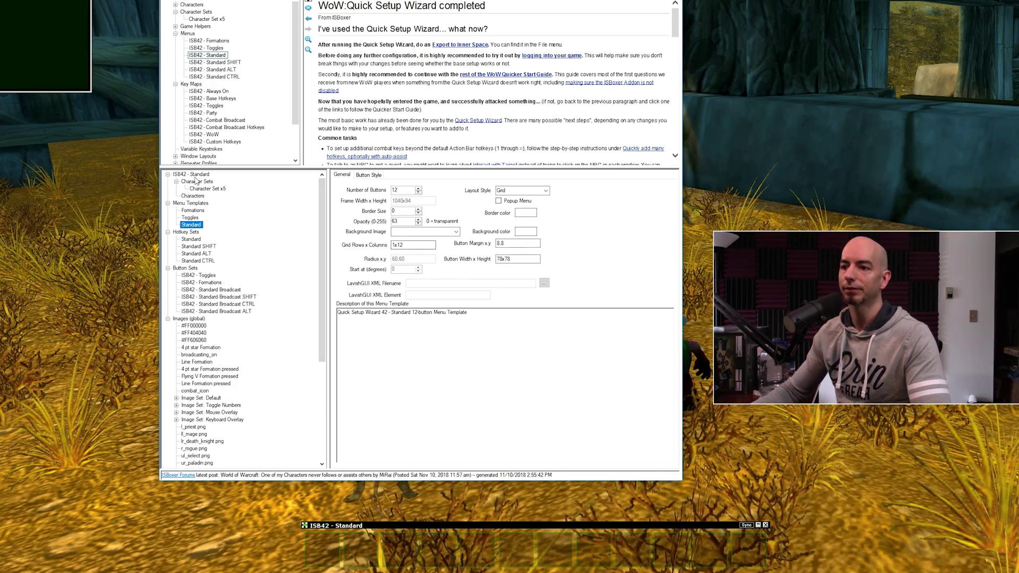
click(193, 174)
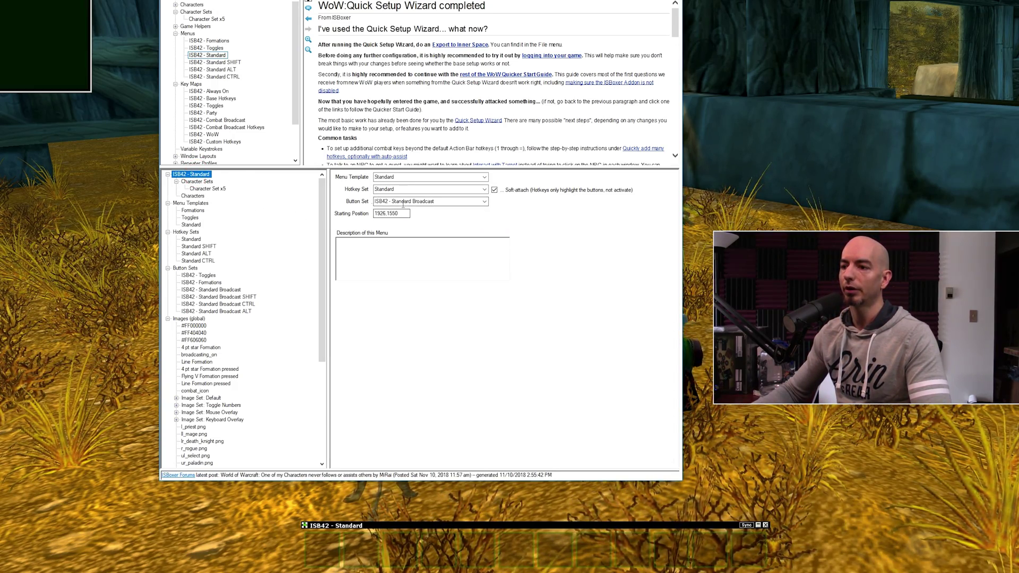
click(452, 203)
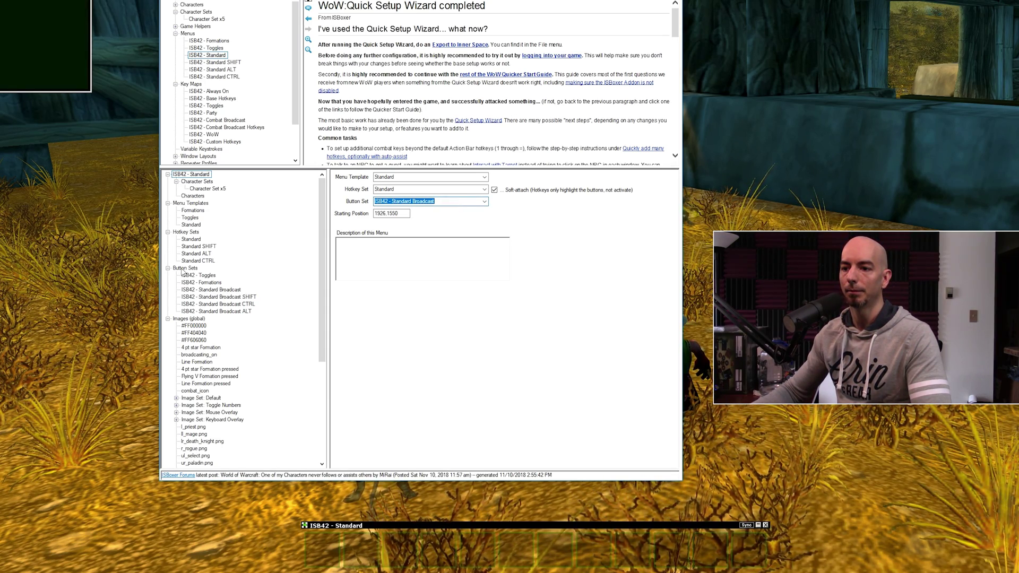
click(228, 290)
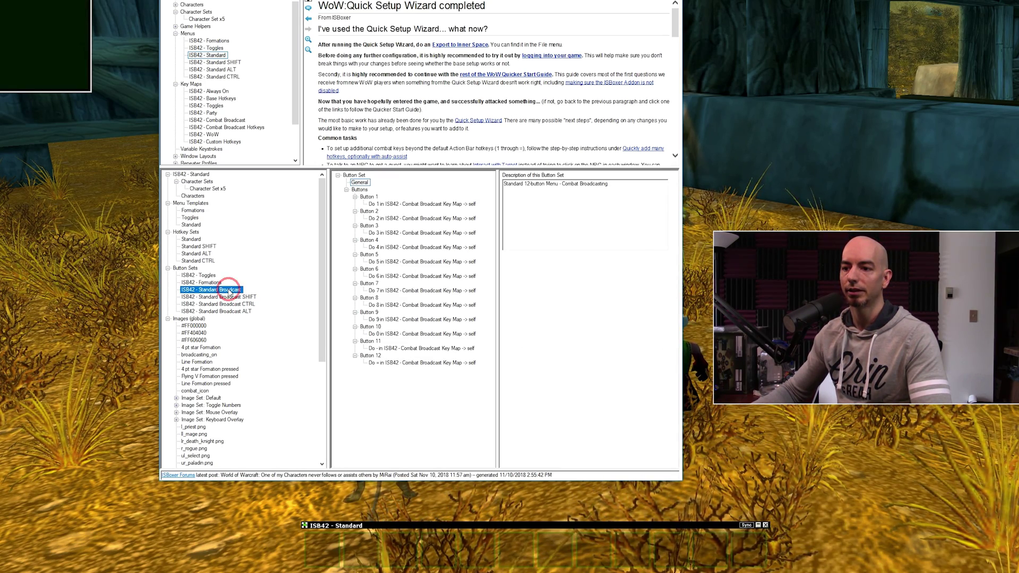
Step: Inspect Standard Broadcast button actions, their key map and mapped key, and the ALT button set
click(397, 206)
click(405, 220)
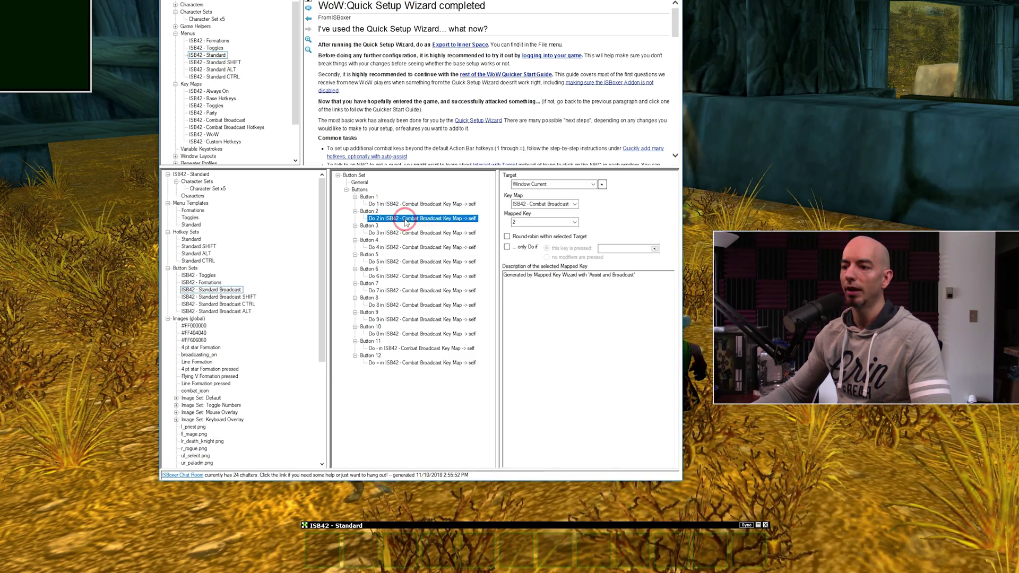
click(548, 204)
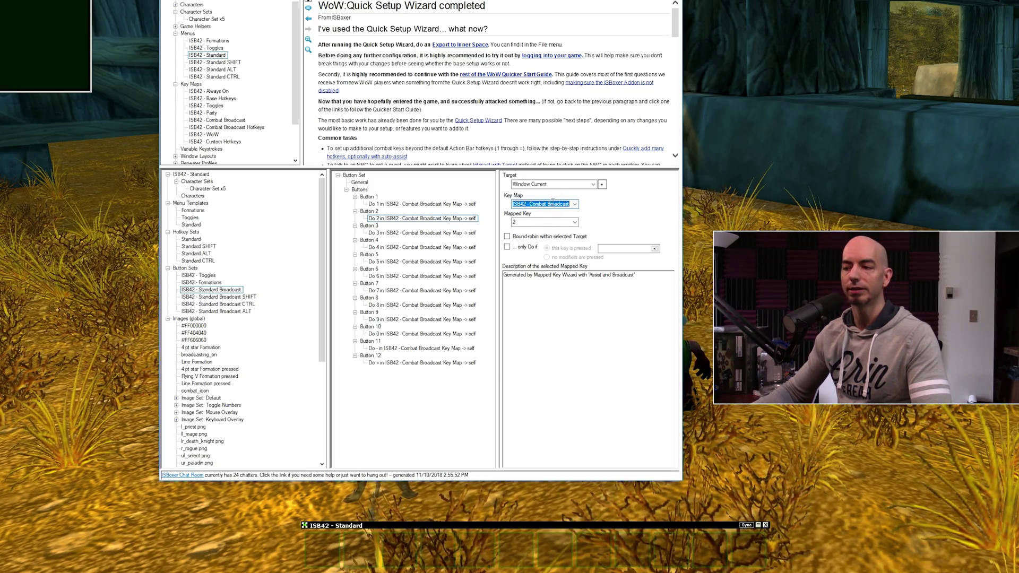
click(232, 312)
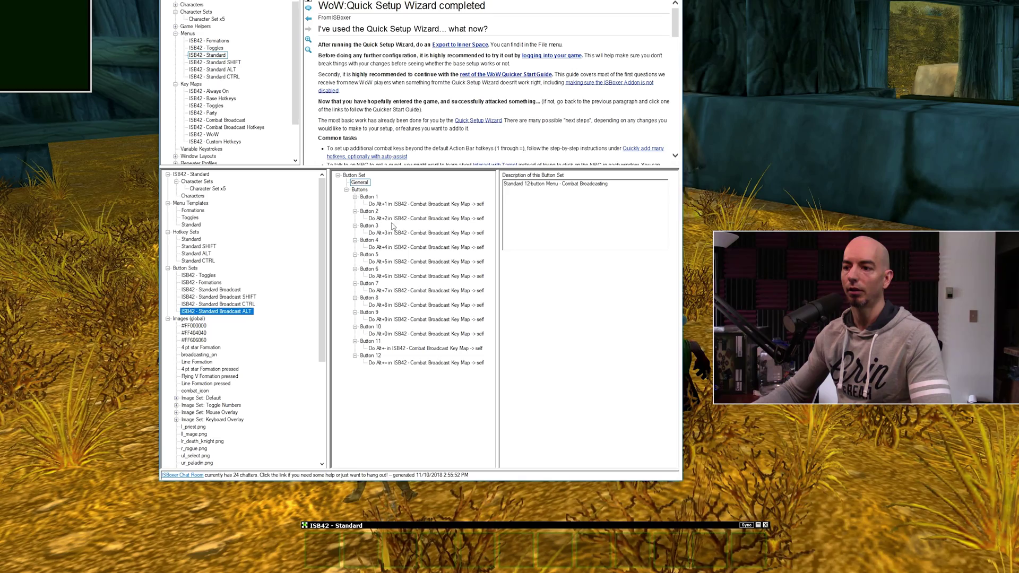
click(232, 291)
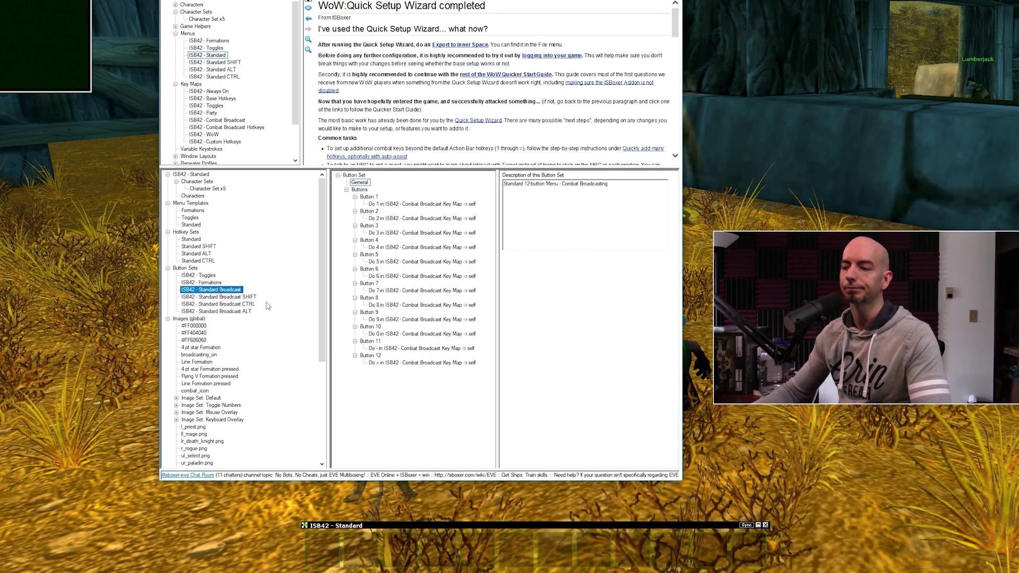
click(375, 204)
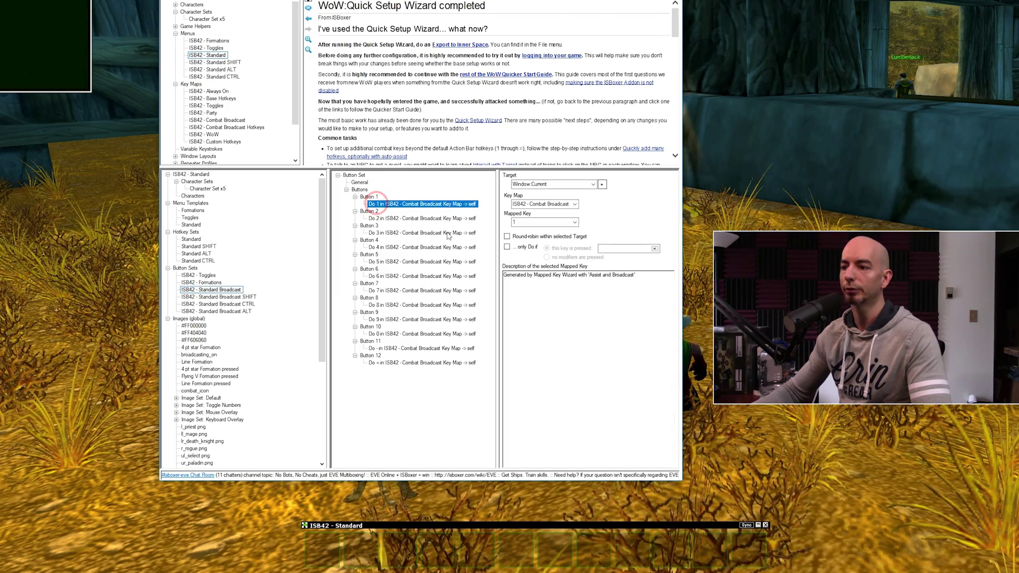
click(544, 203)
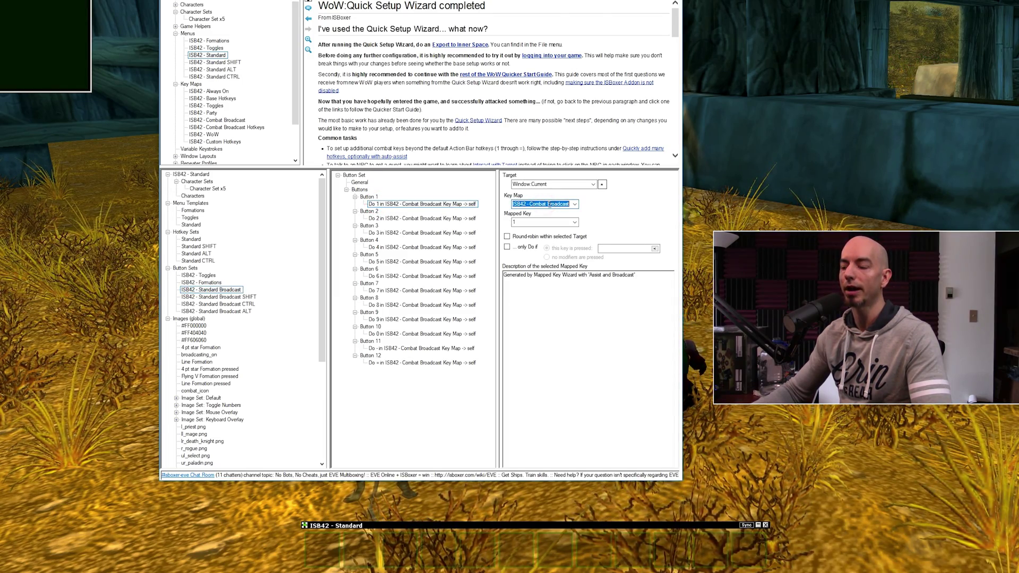
click(536, 222)
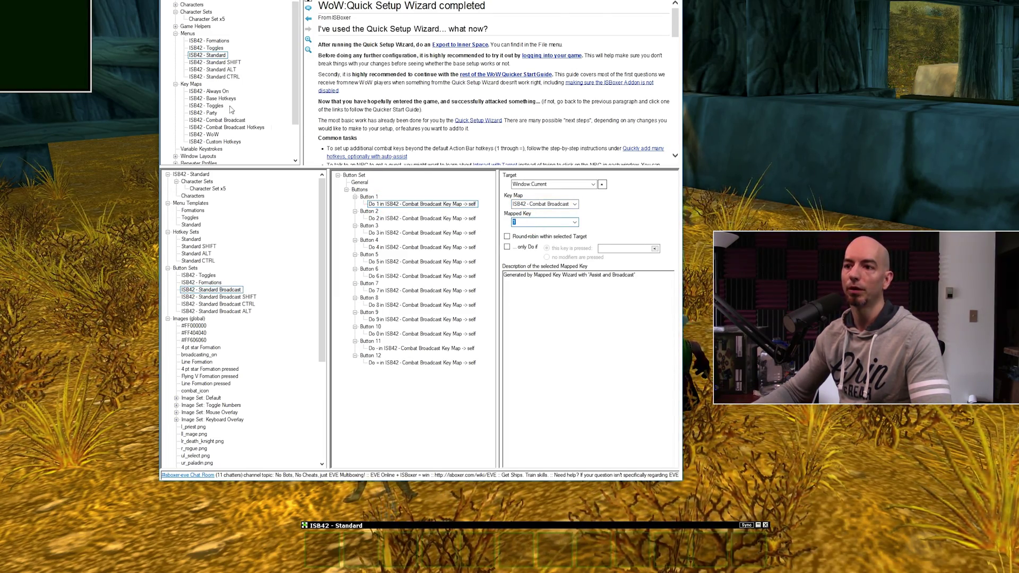
Step: In ISB42 - Combat Broadcast, expand mapped key 1's step 1 to view its 1 -> Combat action
click(218, 120)
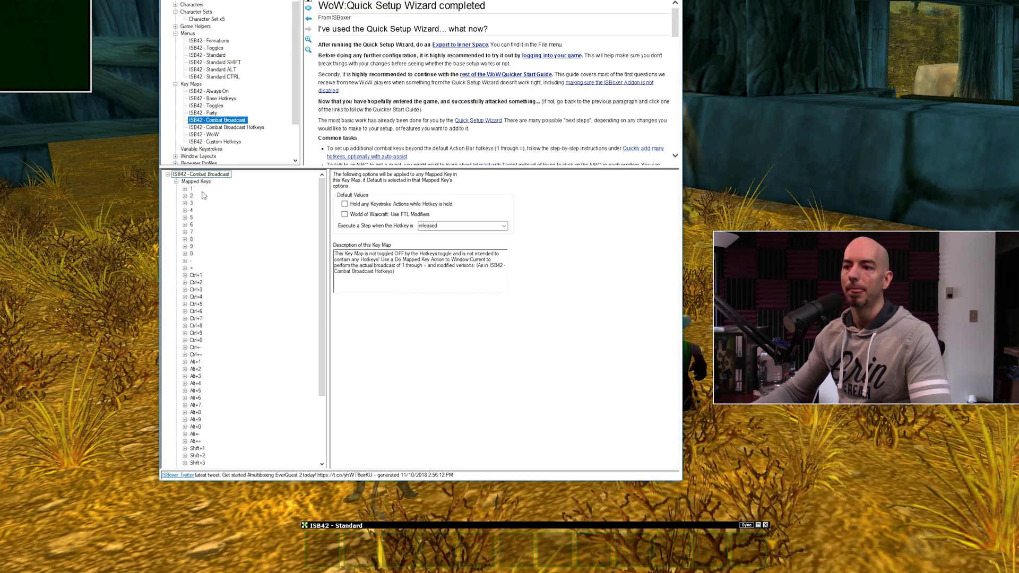
click(185, 189)
click(193, 203)
click(222, 210)
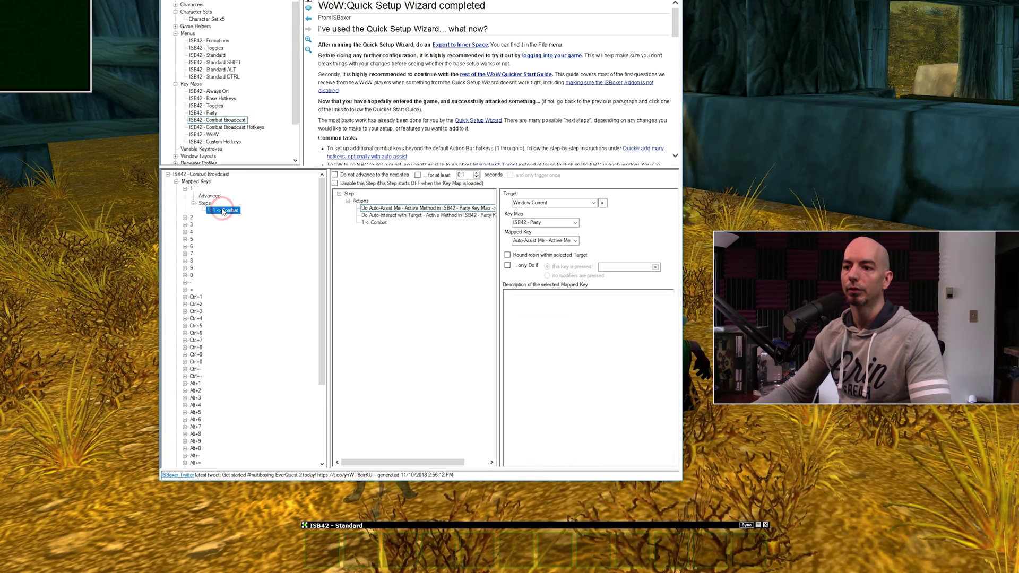
click(377, 223)
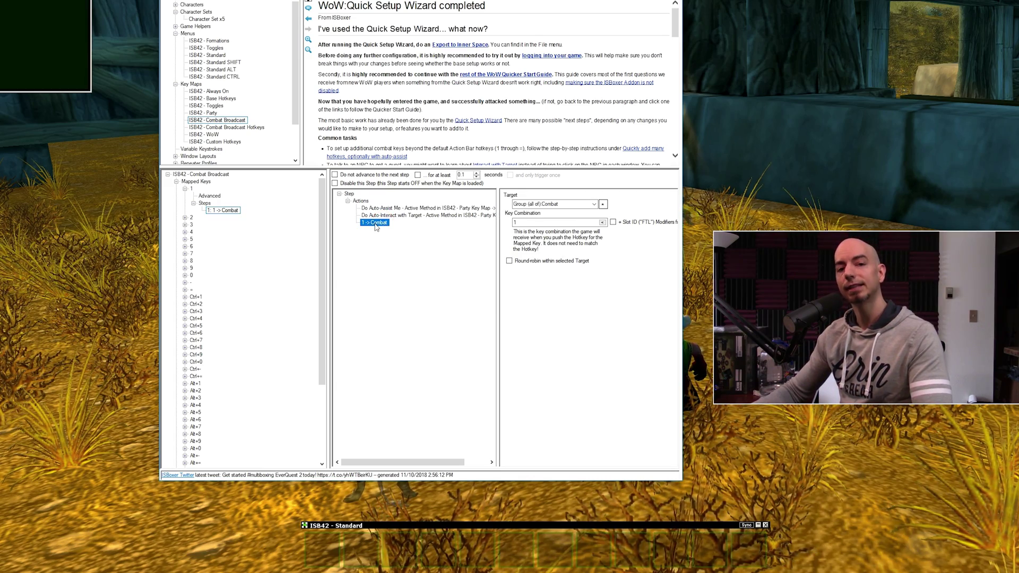